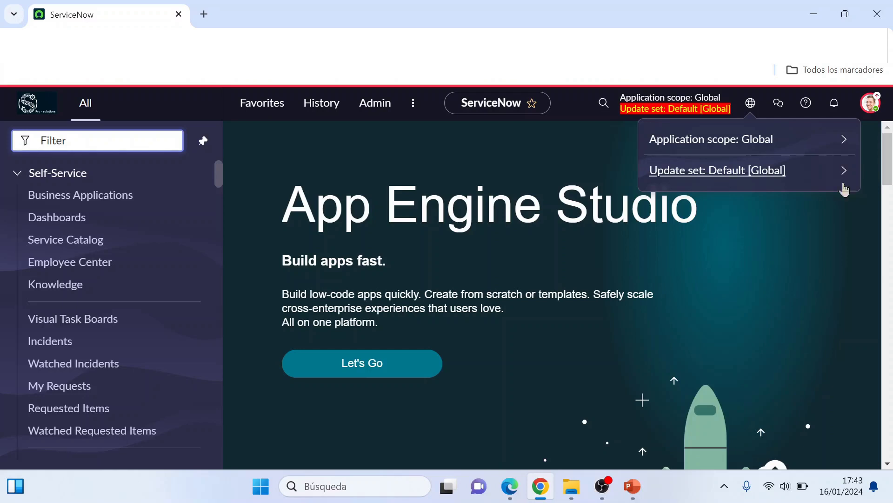
Step: Open the list of update sets and start a new update set record named "Update set 1 test"
left_click(853, 170)
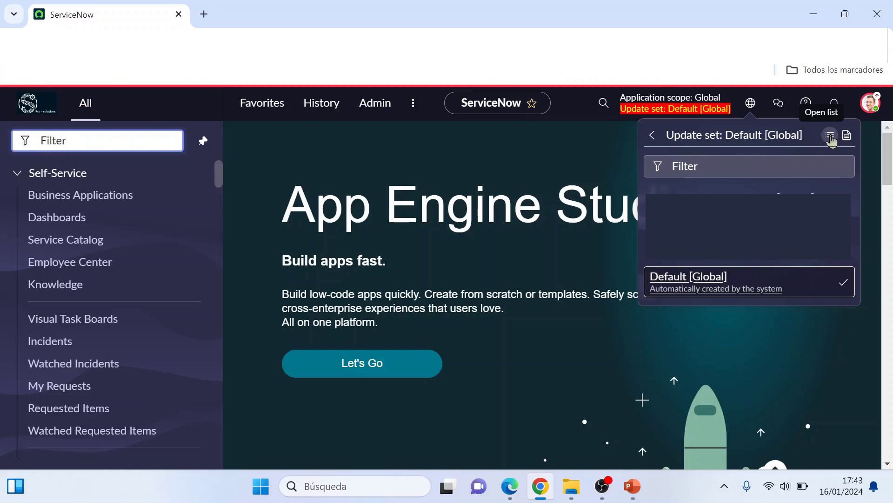
left_click(831, 135)
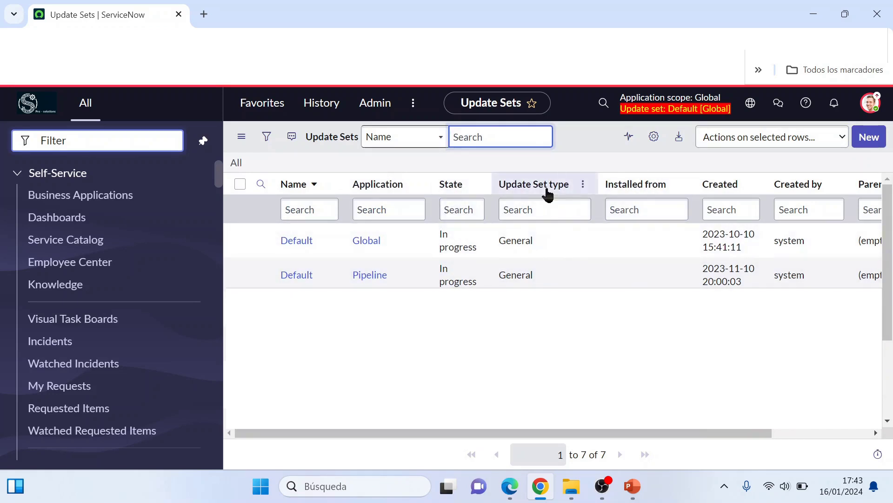
left_click(873, 146)
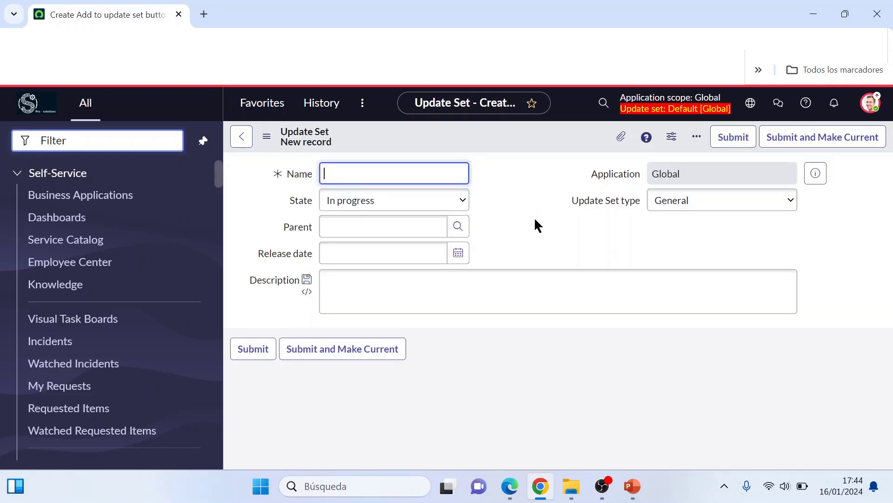
left_click(534, 217)
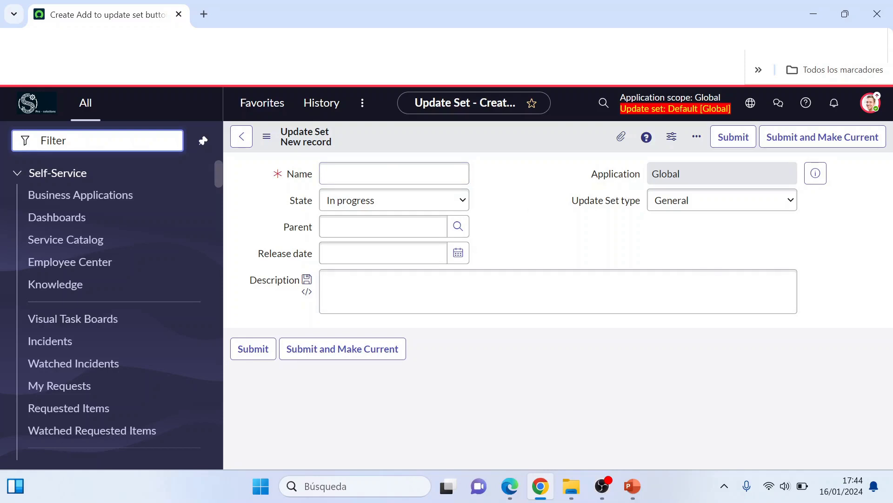
left_click(381, 179)
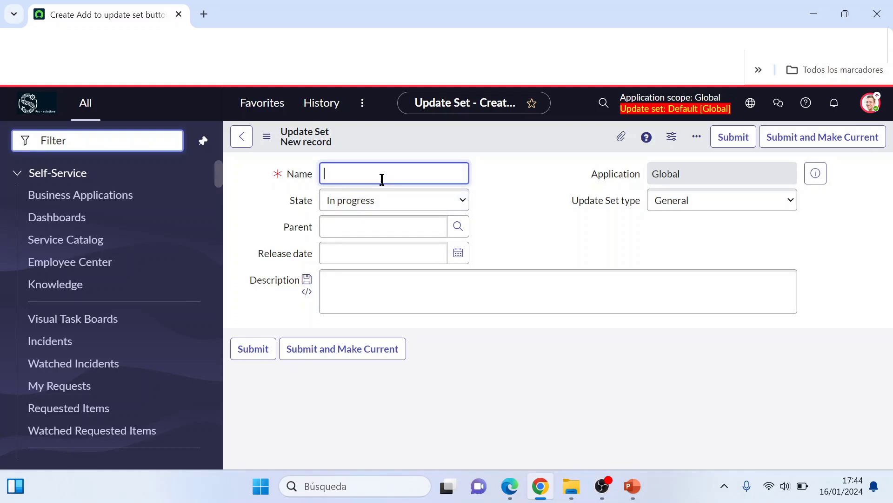
type("Update set 1 test")
left_click_drag(411, 185, 702, 204)
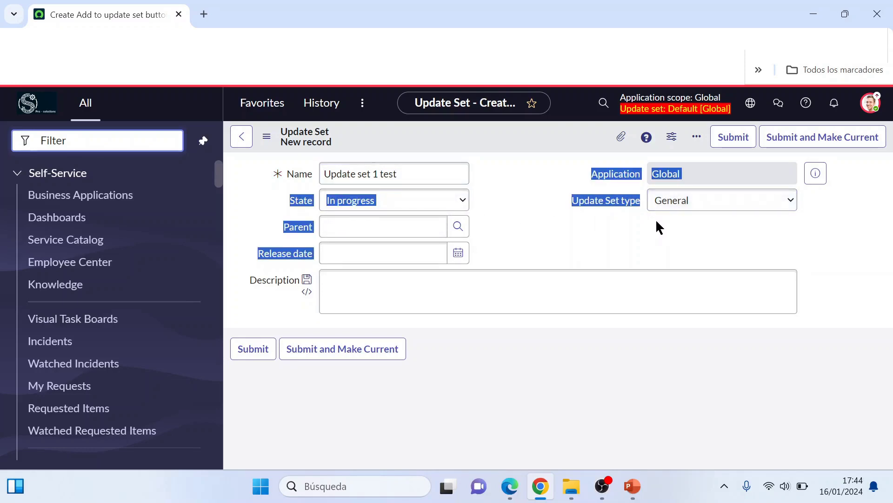
left_click(565, 201)
left_click_drag(567, 200, 791, 205)
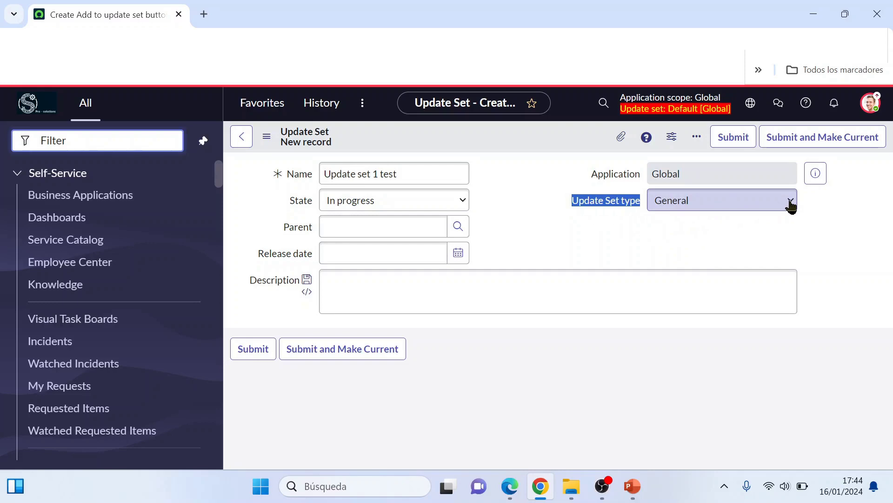
left_click(554, 252)
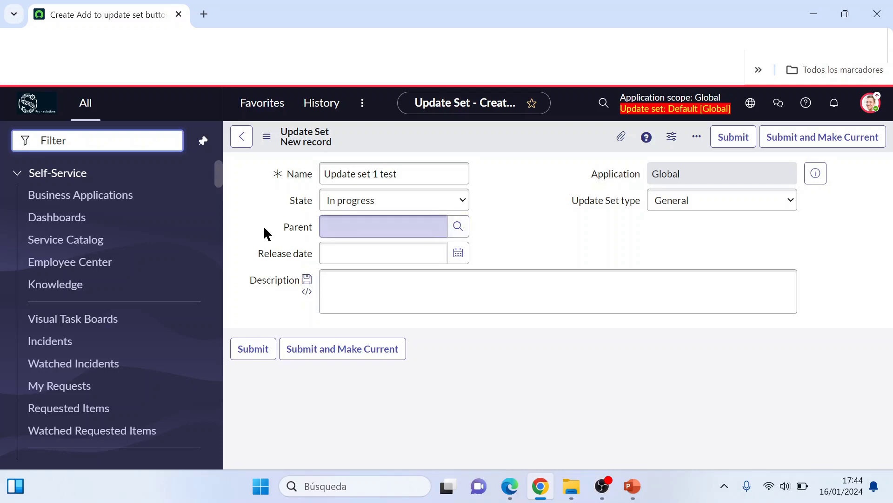
double_click(309, 233)
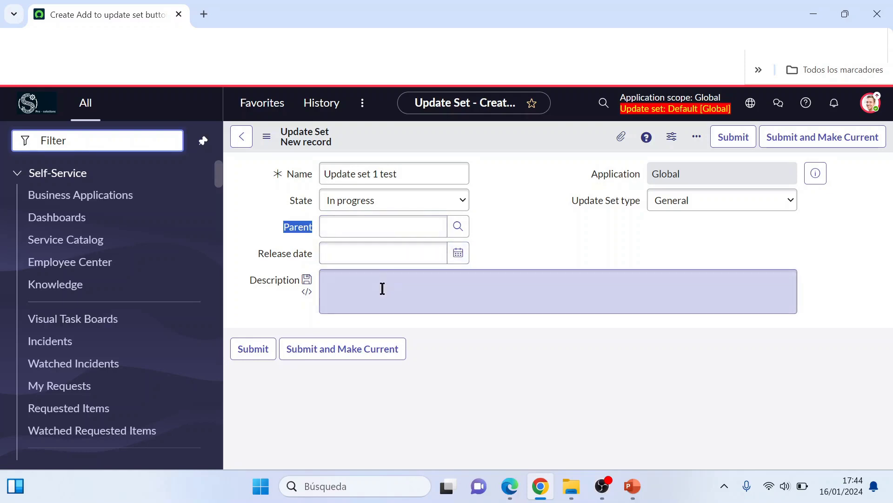
Step: Enter the description "Update set for video" and submit the new update set without making it current
left_click(383, 289)
type("Update set")
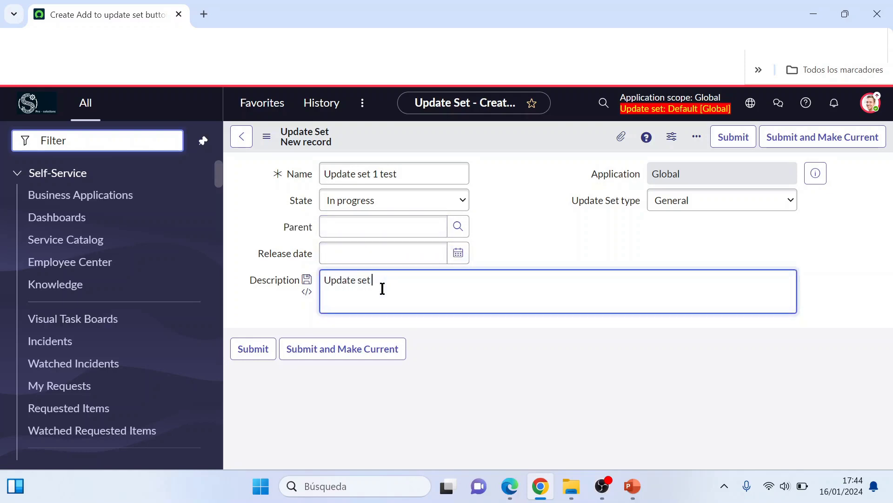
type(" for video")
left_click(451, 352)
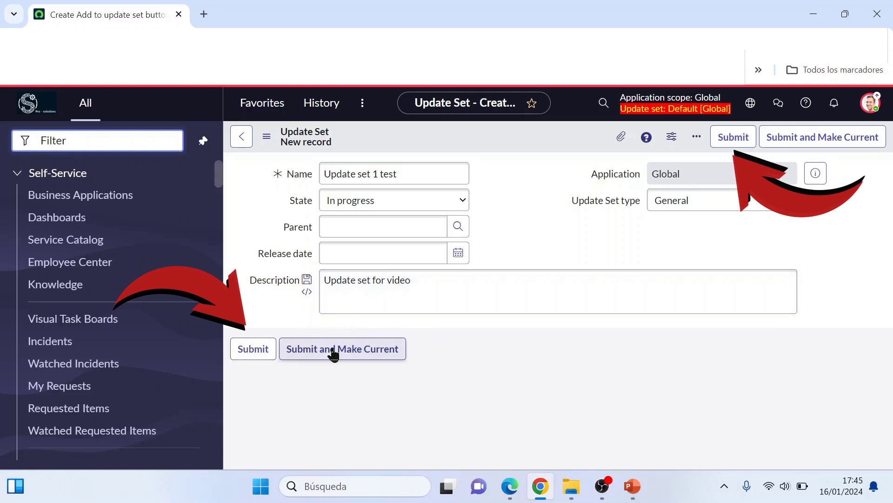
left_click(733, 141)
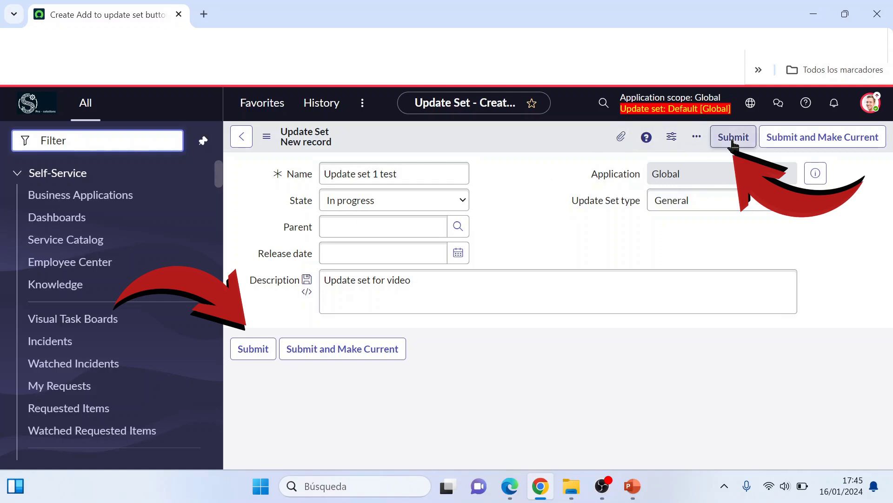
left_click(733, 141)
left_click(733, 141)
left_click(733, 141)
left_click(733, 141)
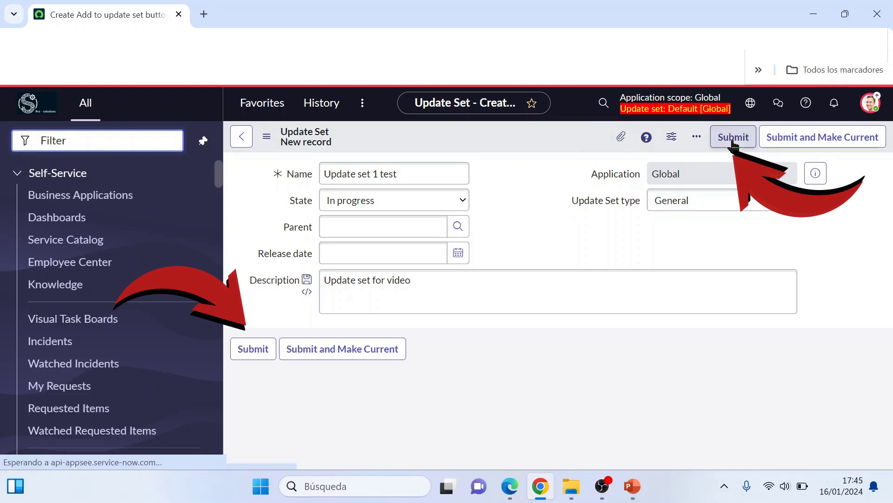
left_click(733, 141)
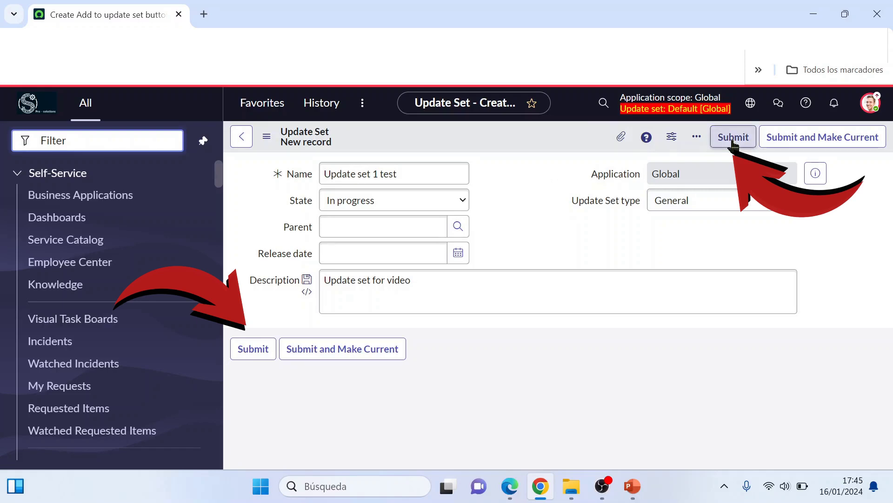
left_click(733, 141)
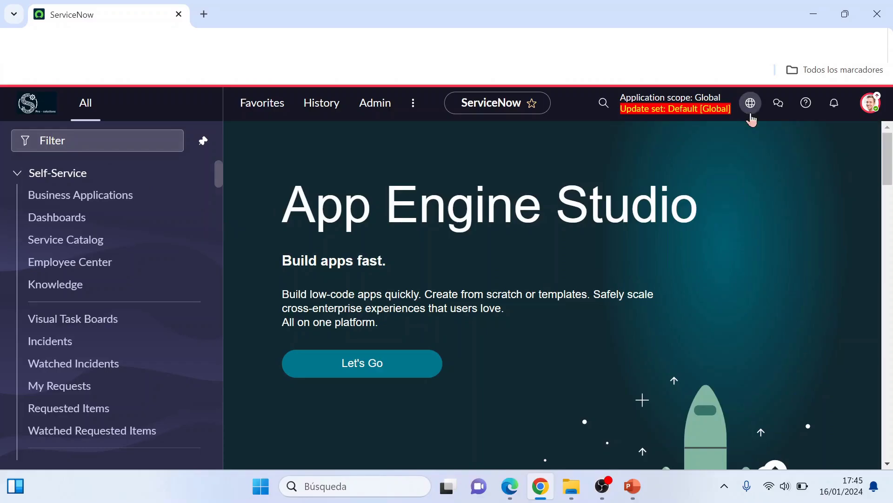
Step: Open the full list of update sets again and check the entry for "Update set 1 test"
left_click(750, 103)
left_click(844, 171)
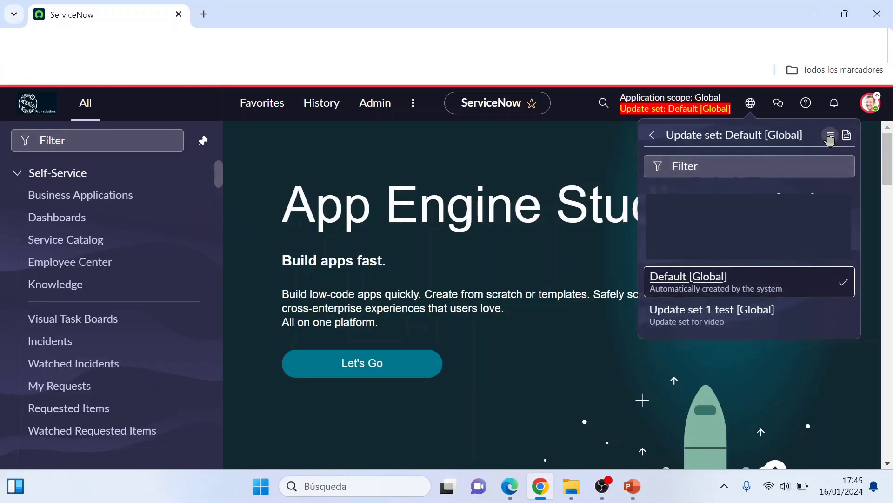
left_click(830, 136)
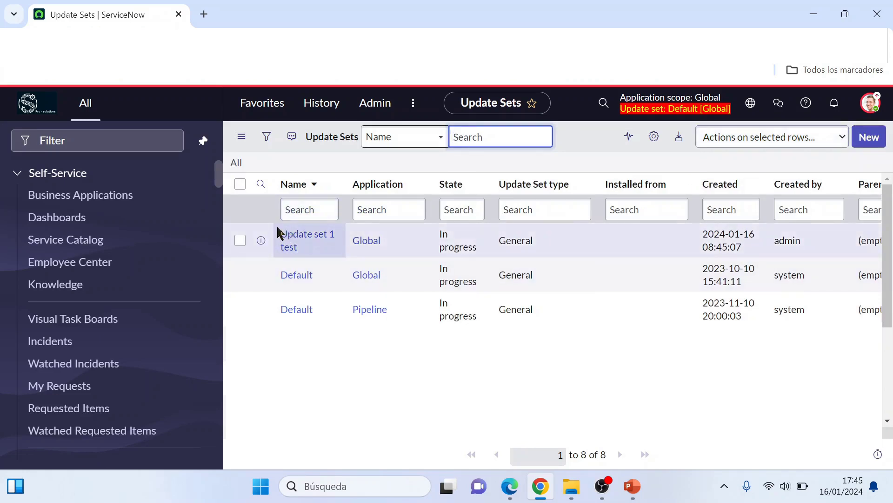
left_click_drag(278, 232, 380, 243)
left_click(758, 161)
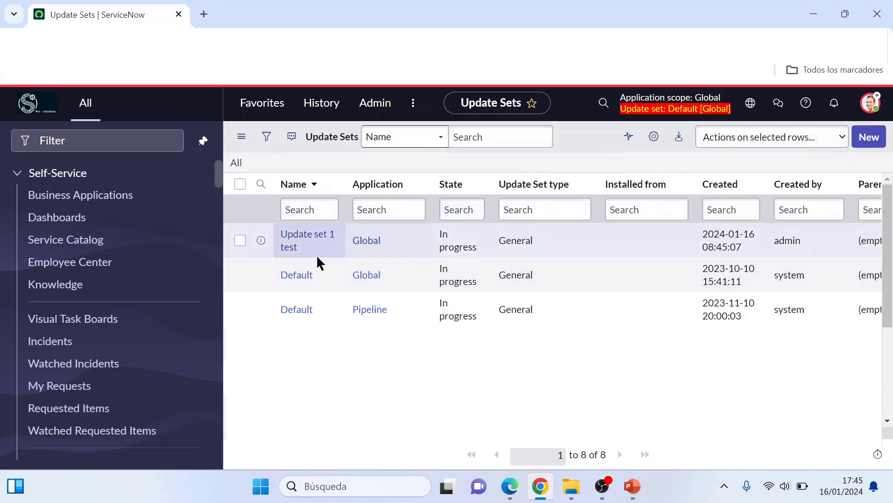
left_click_drag(318, 258, 280, 232)
Step: Start another new update set record and name it "Update set 2 test"
left_click(869, 136)
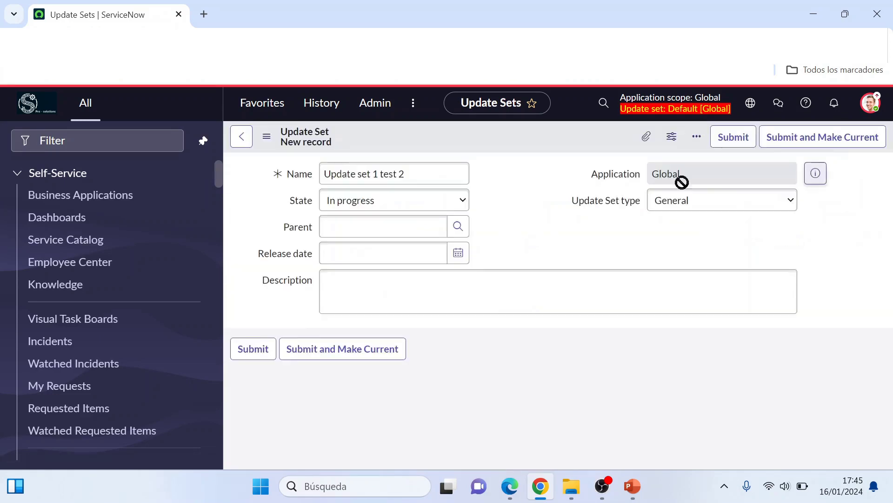
left_click(418, 175)
key("BackSpace")
key("BackSpace")
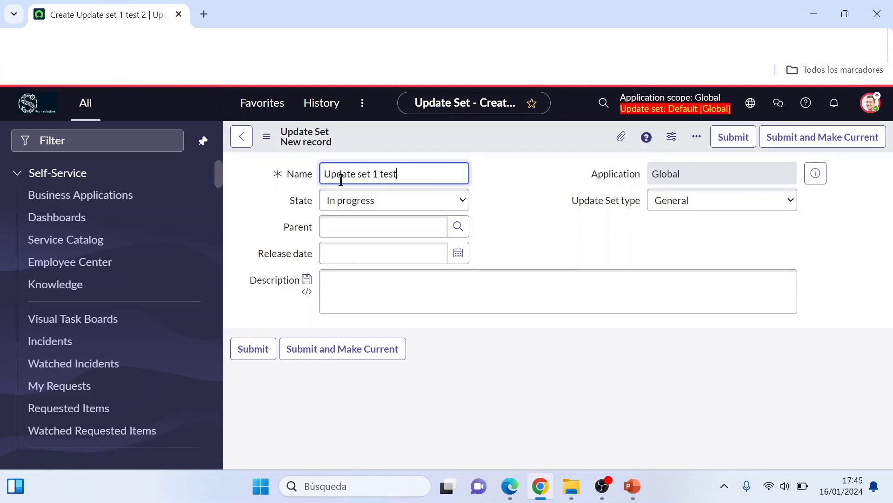
left_click(377, 175)
key("BackSpace")
type("2")
left_click(495, 186)
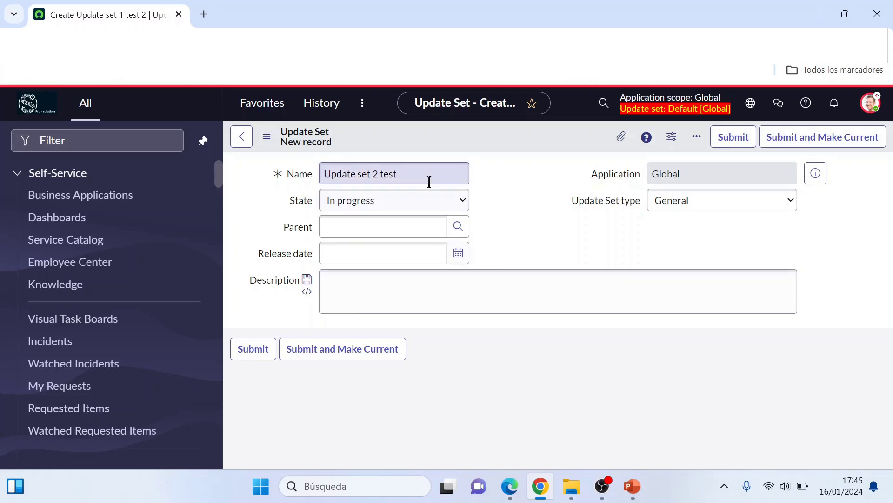
Step: Copy the name "Update set 2 test" into the description and submit the record without making it current
left_click_drag(429, 182, 323, 173)
key("ctrl+c")
left_click(391, 287)
key("ctrl+v")
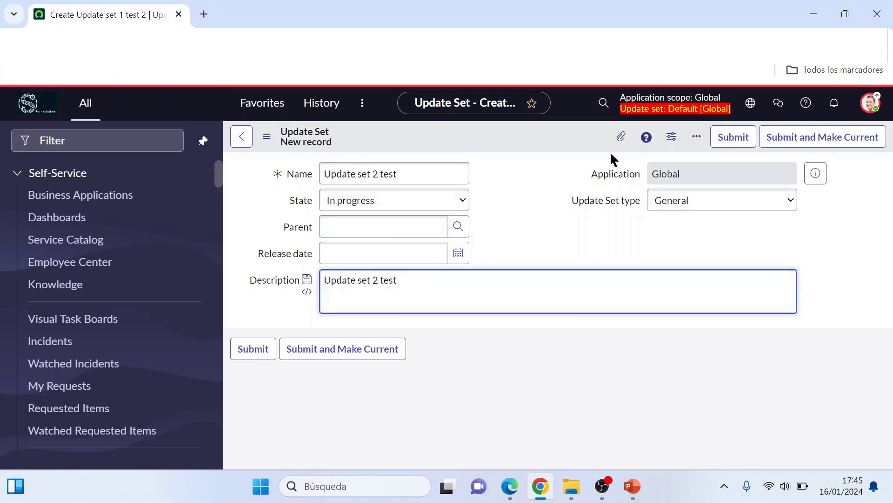
left_click(734, 140)
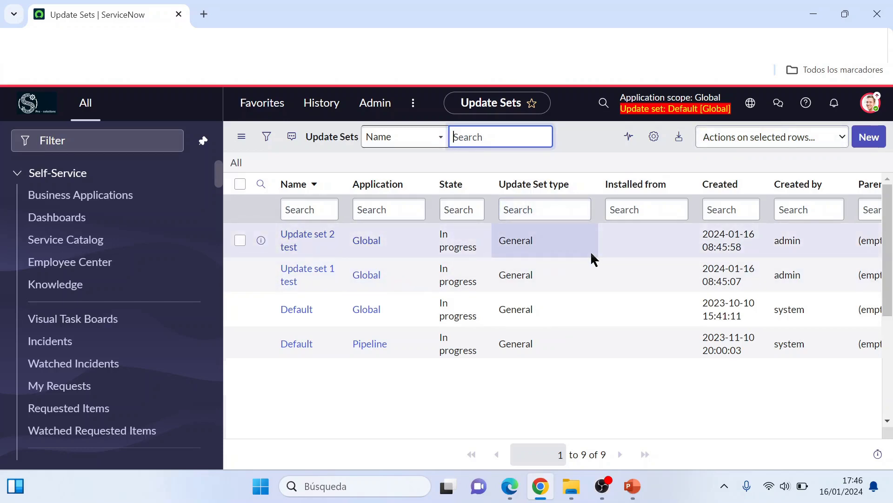
Step: Create and submit a third update set named "Update set test parent", without making it current
left_click(874, 143)
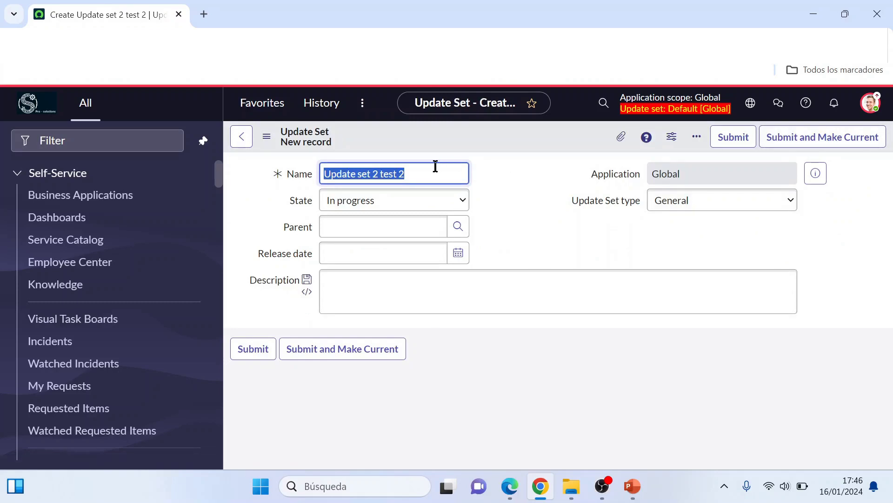
left_click(419, 170)
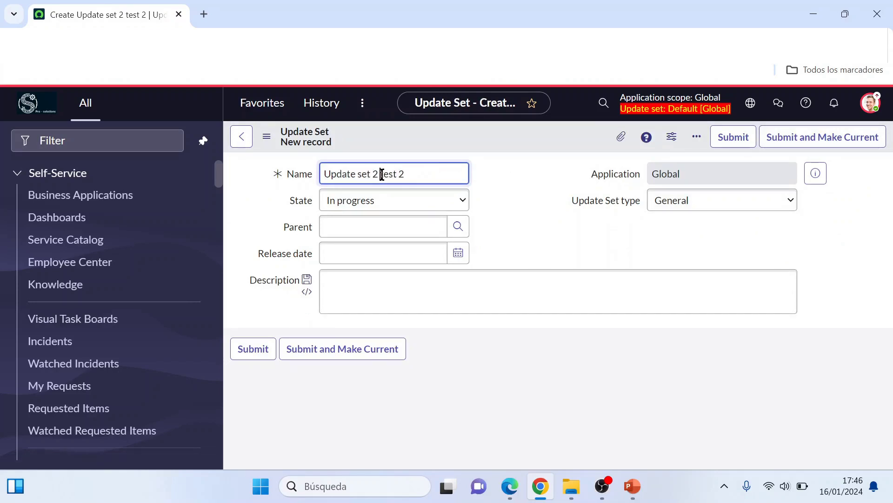
left_click(382, 174)
key("BackSpace")
key("BackSpace")
key("BackSpace")
type("parent")
left_click(487, 186)
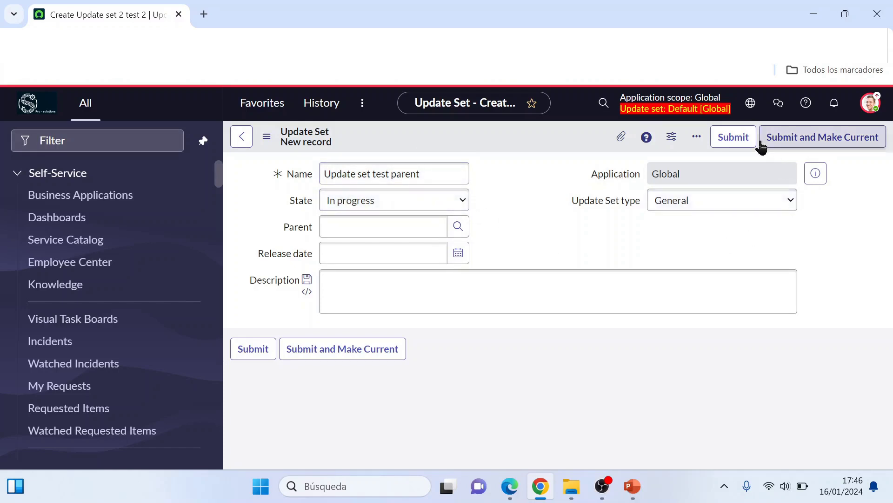
left_click(724, 138)
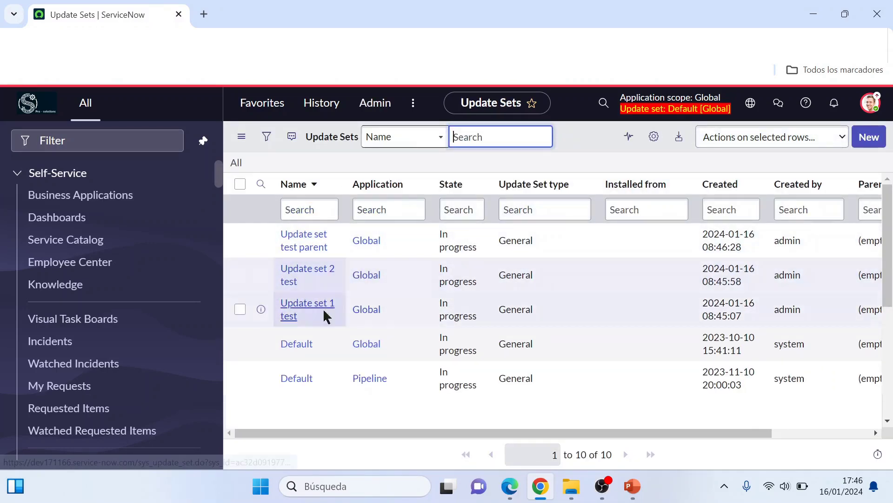
Step: Copy the name "Update set test parent" from the list and open Update set 2 test and Update set 1 test in separate browser tabs
left_click_drag(332, 245, 283, 237)
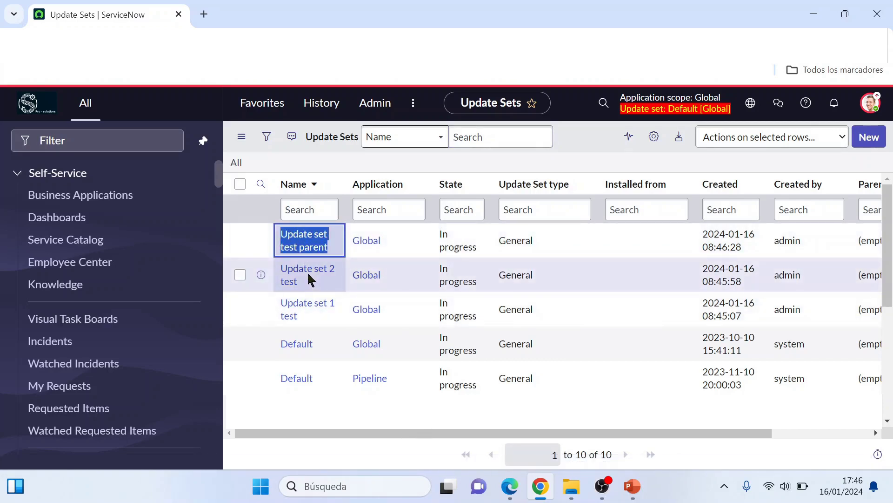
middle_click(305, 277)
middle_click(305, 310)
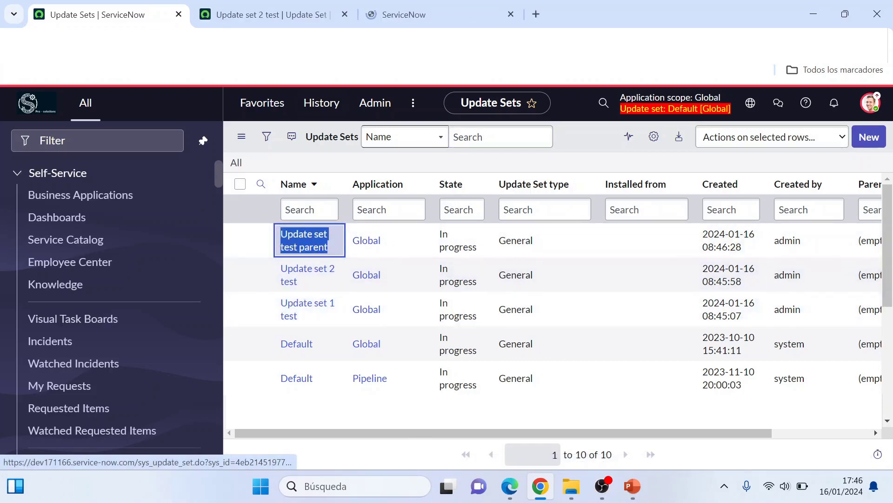
Step: Set the parent of Update set 2 test to "Update set test parent"
left_click(284, 7)
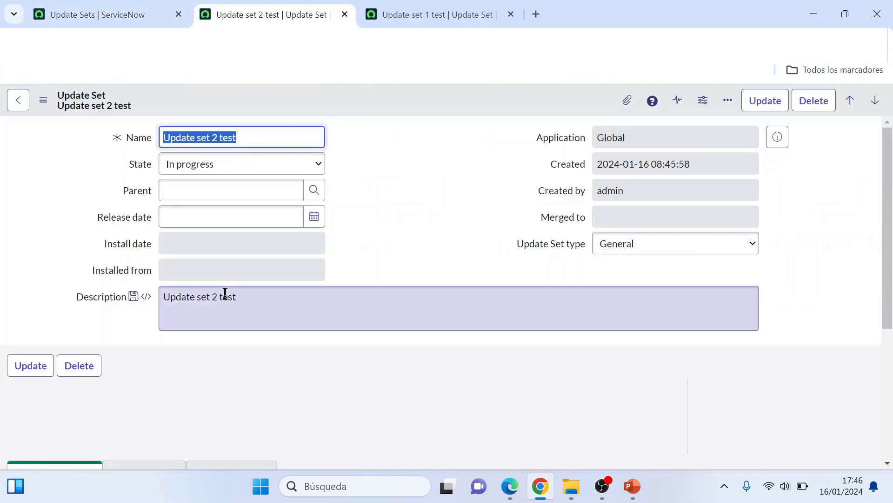
left_click(200, 193)
key("ctrl+v")
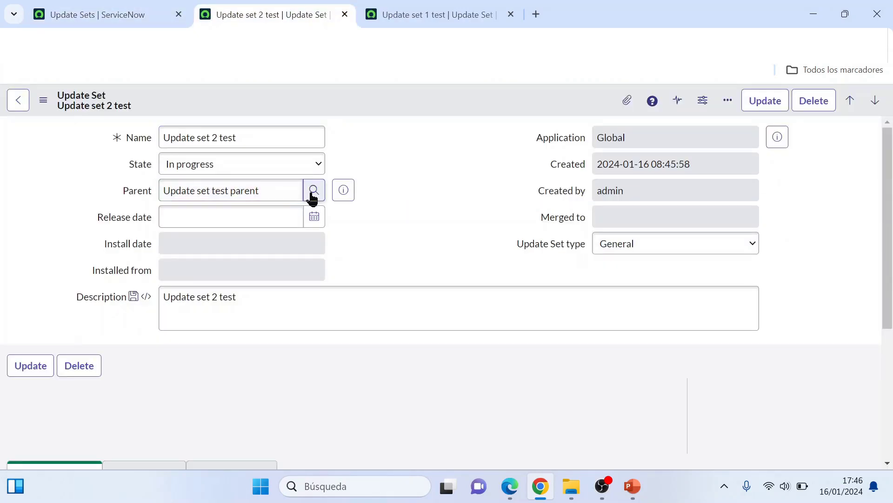
Step: Set the parent of Update set 1 test to "Update set test parent" and save that record
left_click(419, 11)
left_click(269, 188)
key("ctrl+v")
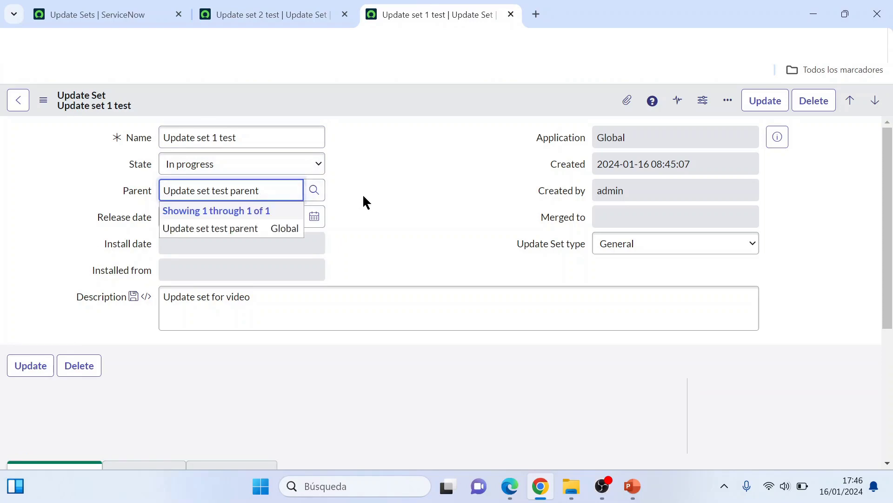
left_click(276, 232)
right_click(397, 98)
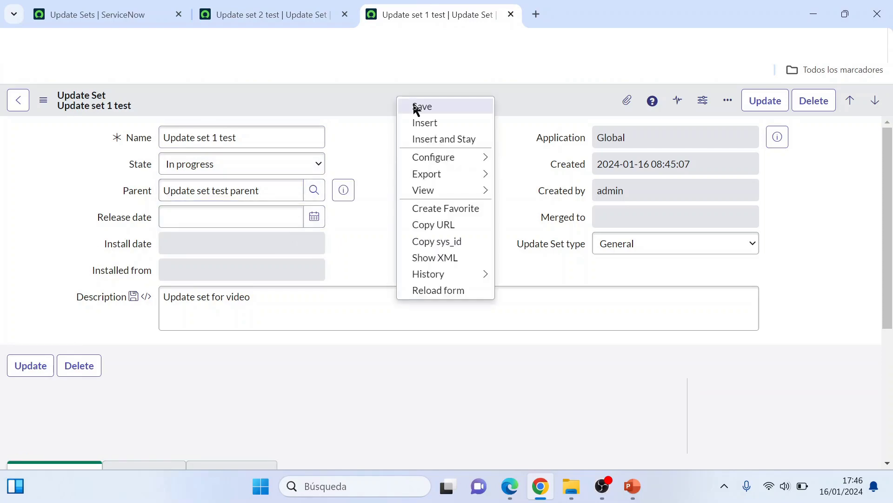
left_click(413, 106)
Step: Return to the Update set 2 test record and save it with its new parent
left_click(295, 16)
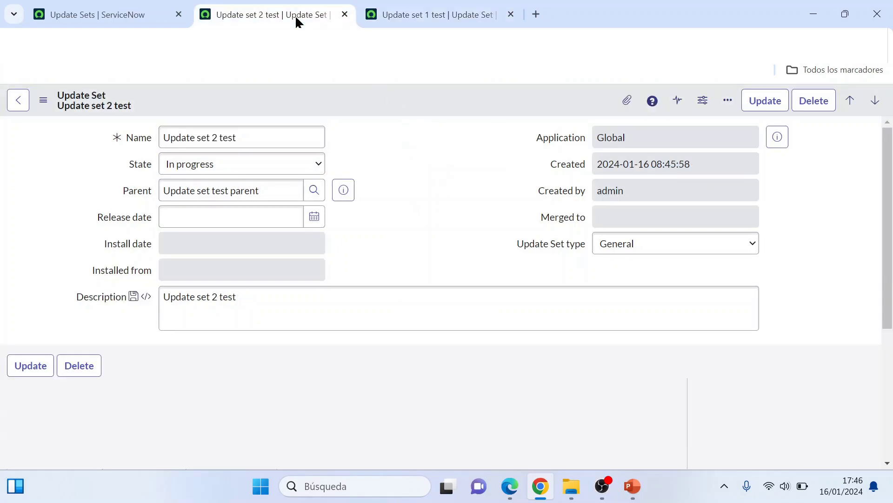
right_click(367, 100)
left_click(401, 110)
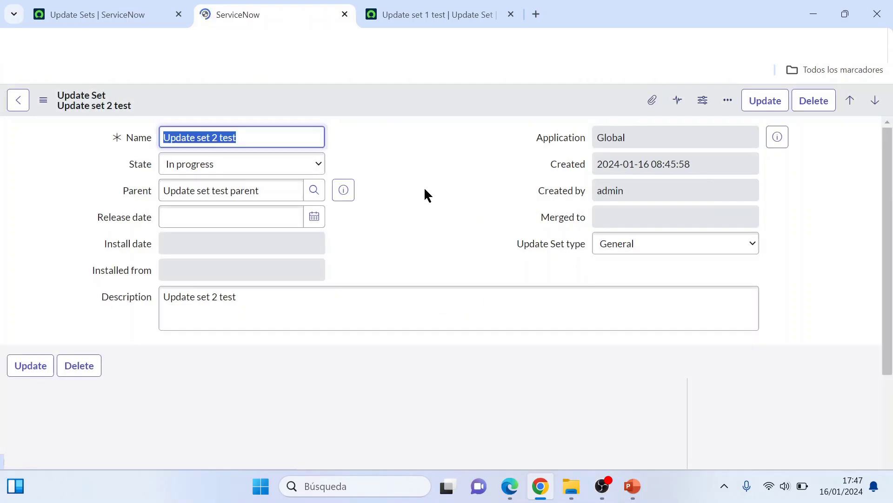
Step: Open the "Update set test parent" record in a new browser tab and display its child update sets
left_click(61, 11)
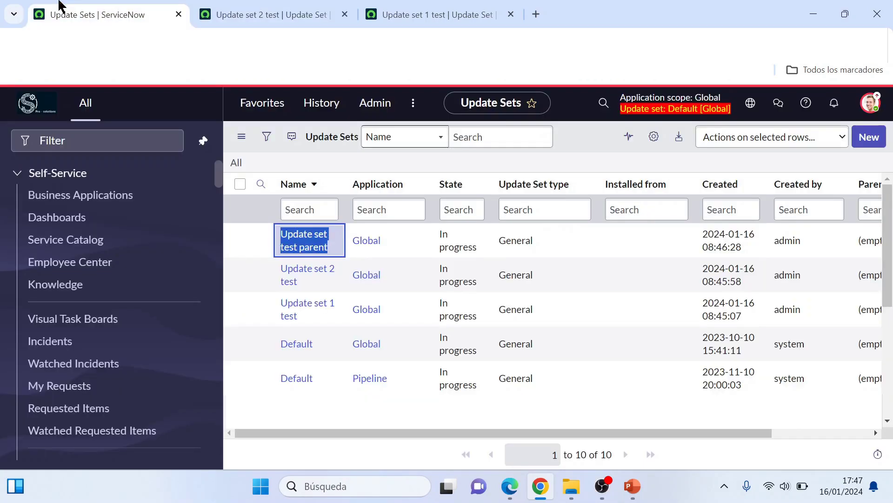
middle_click(314, 252)
left_click(539, 14)
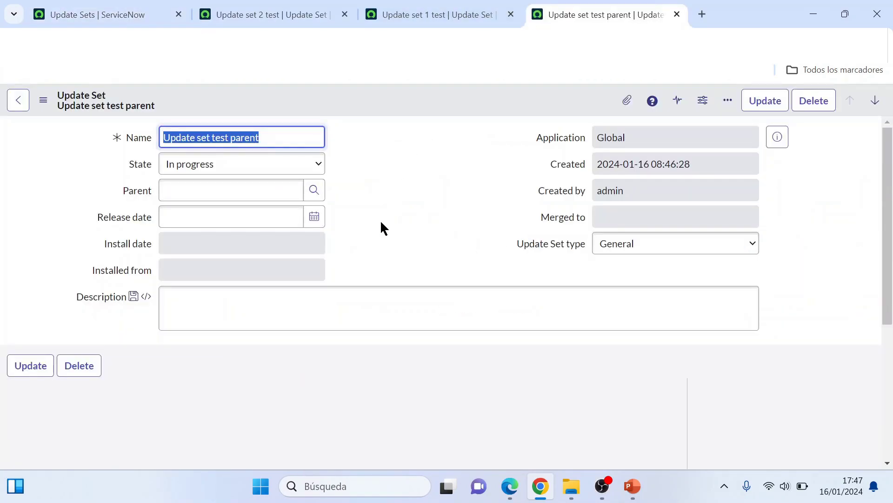
scroll(380, 223, "down", 5)
left_click(356, 255)
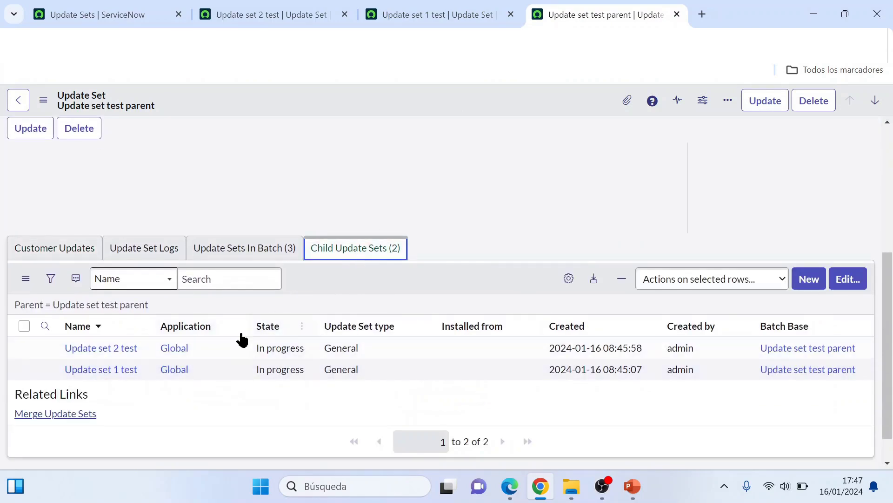
Step: Set the state of "Update set test parent" to Complete, accept completing all update sets in the batch, and save the record
scroll(358, 186, "up", 5)
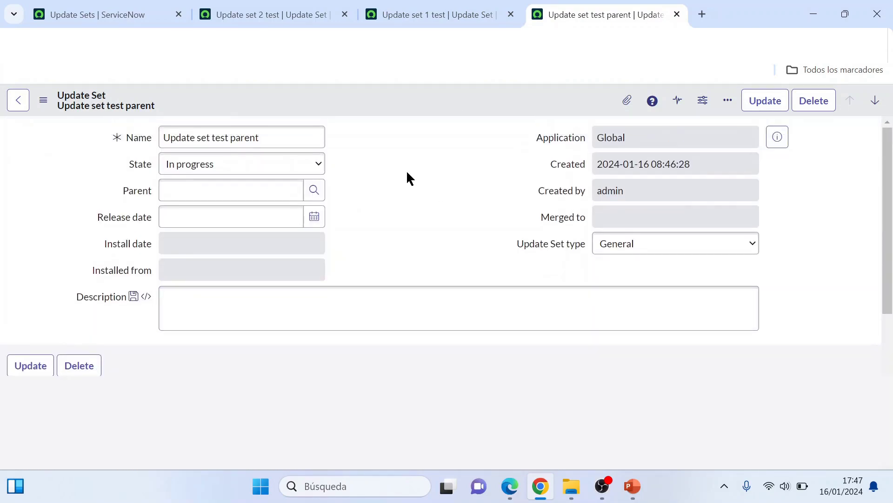
left_click(289, 164)
left_click(256, 193)
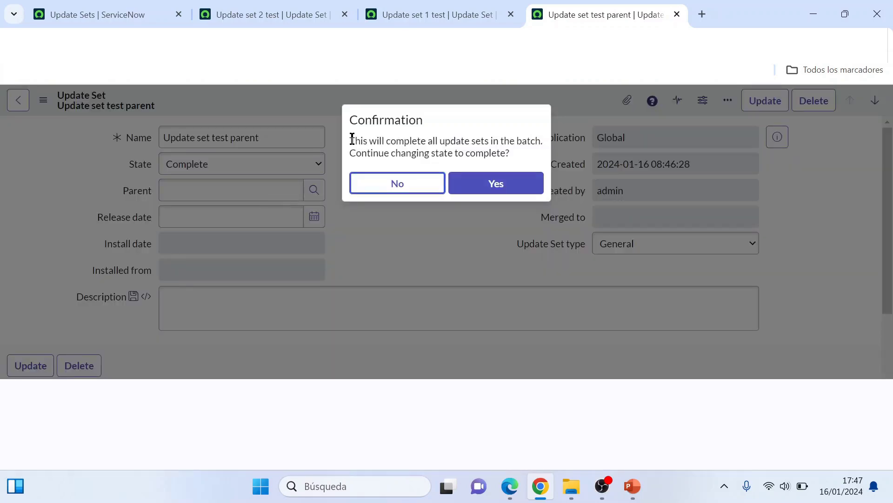
left_click_drag(352, 140, 525, 156)
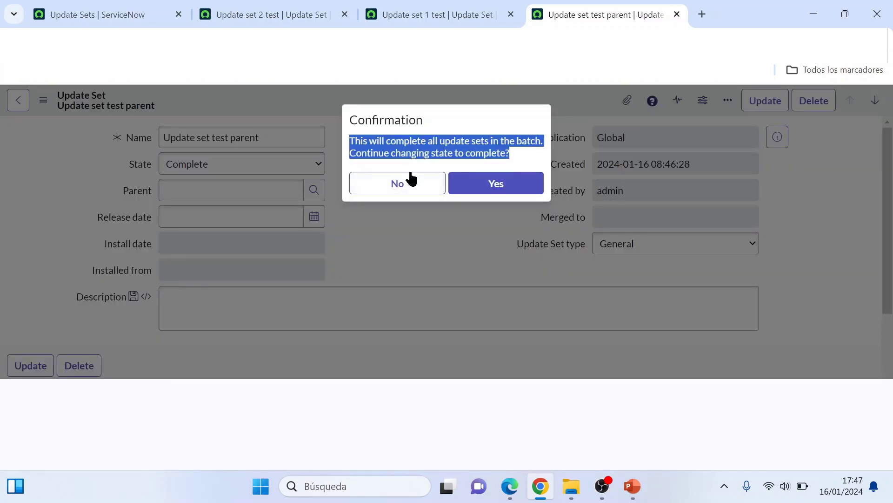
left_click(501, 183)
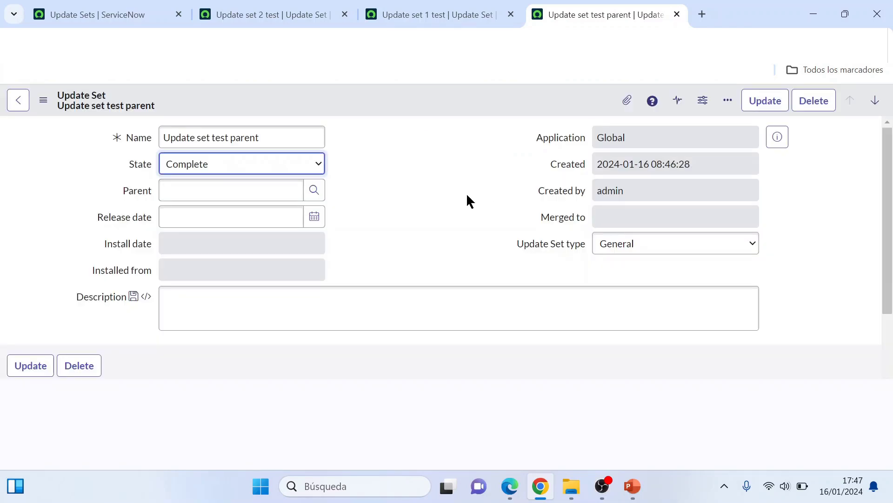
right_click(422, 98)
left_click(440, 112)
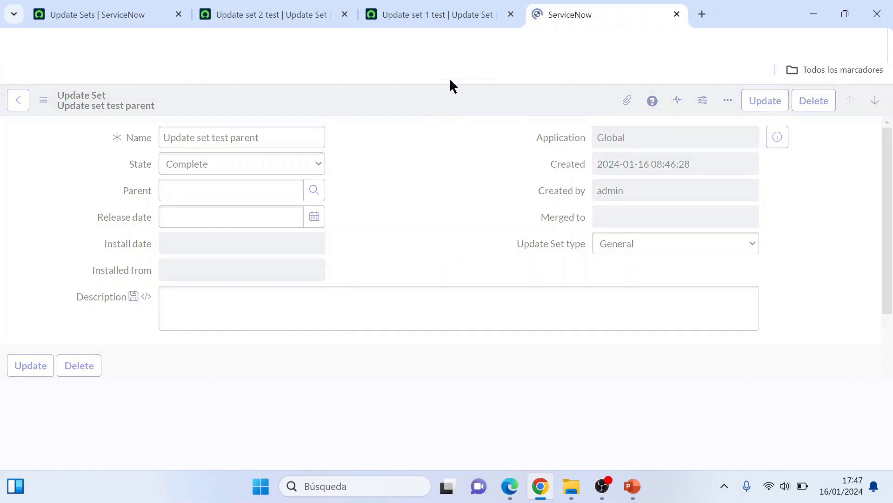
Step: Reload the Update set 1 test and Update set 2 test records to check their state, and close both browser tabs
left_click(431, 15)
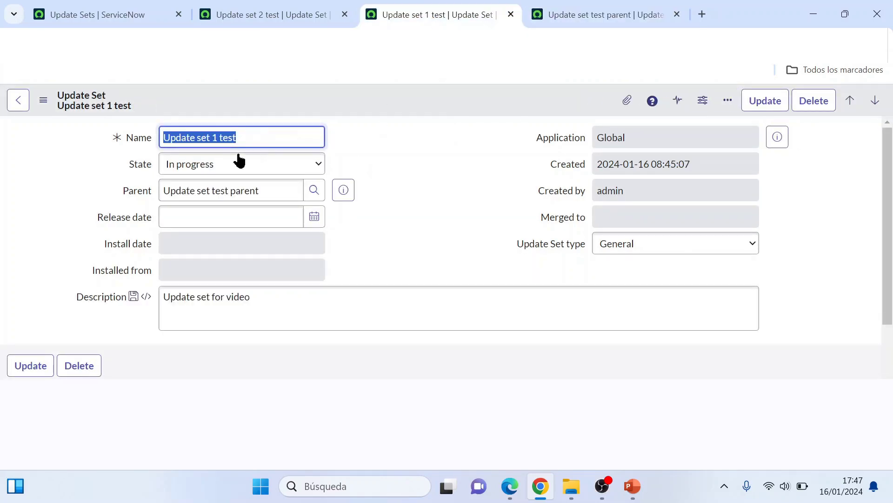
key("F5")
left_click(298, 6)
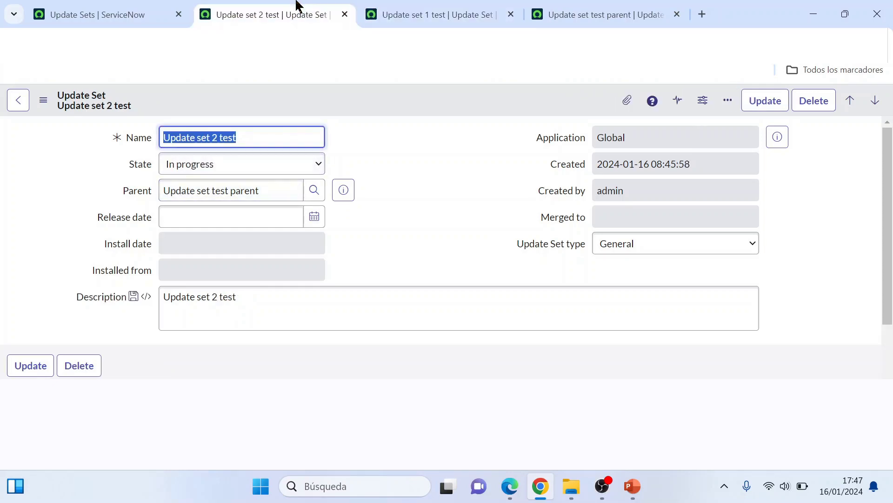
key("F5")
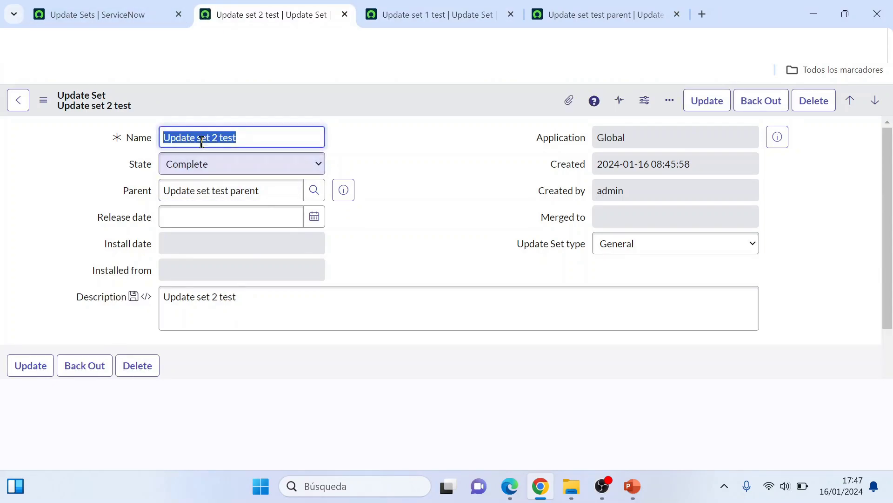
left_click(345, 15)
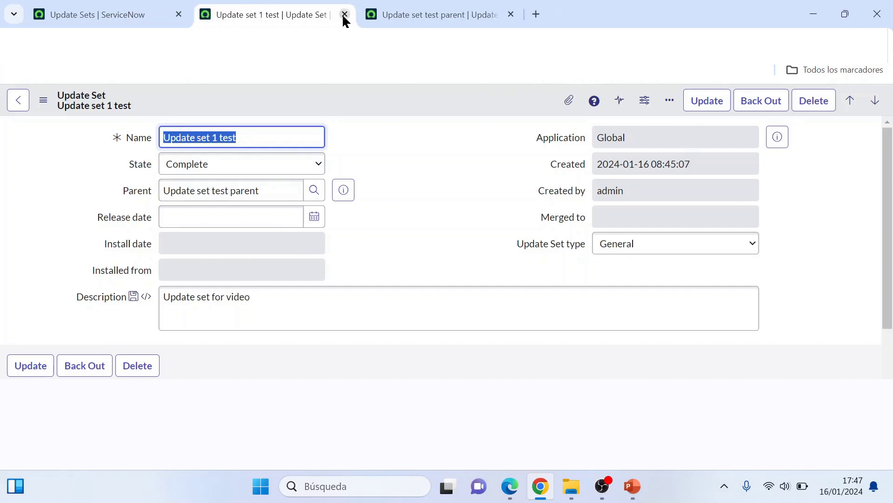
left_click(345, 15)
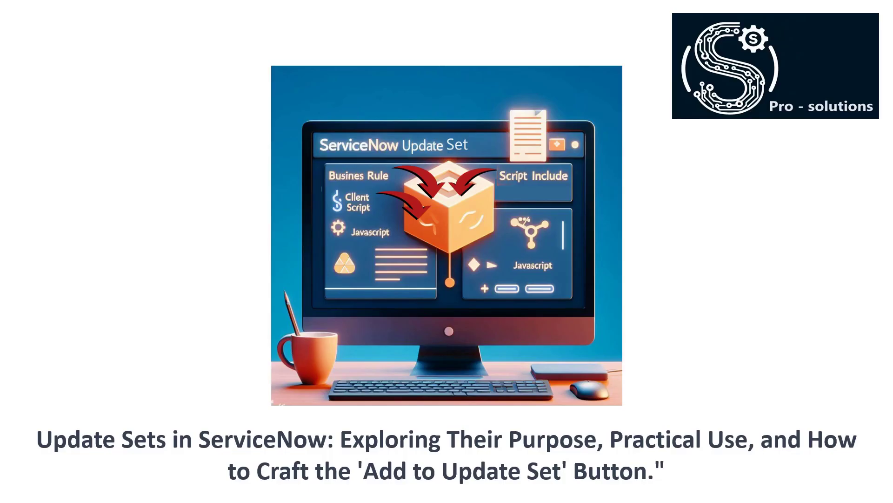